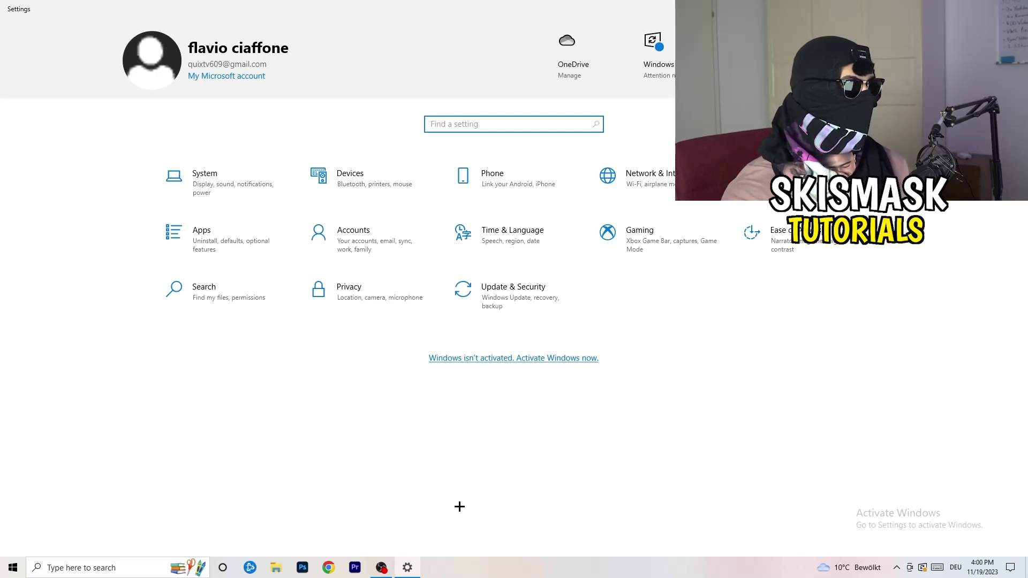
# Review the Xbox Game Bar, Captures and Game Mode pages of the gaming settings, including the maximum recording length choices.
pyautogui.click(662, 243)
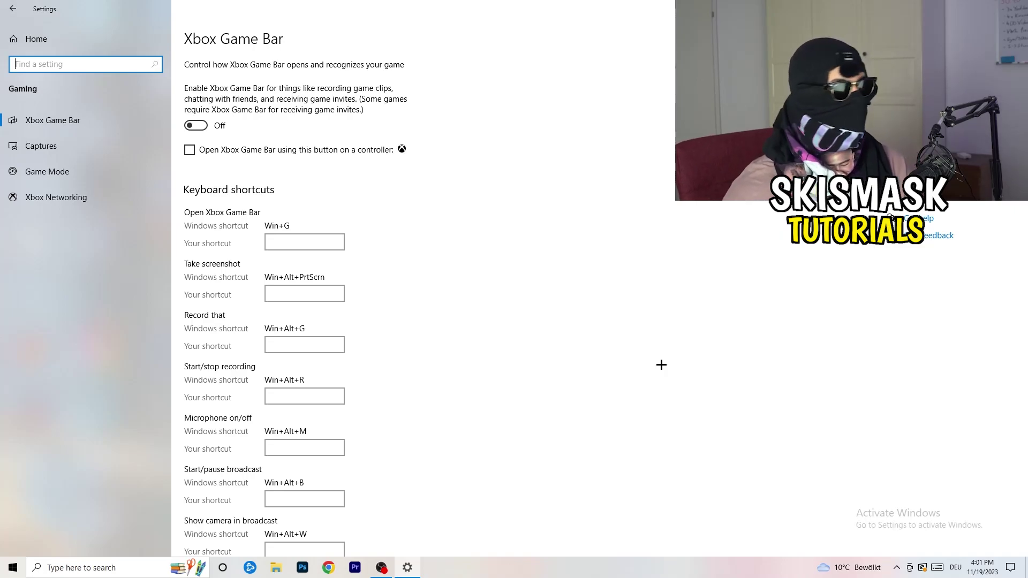
pyautogui.click(85, 147)
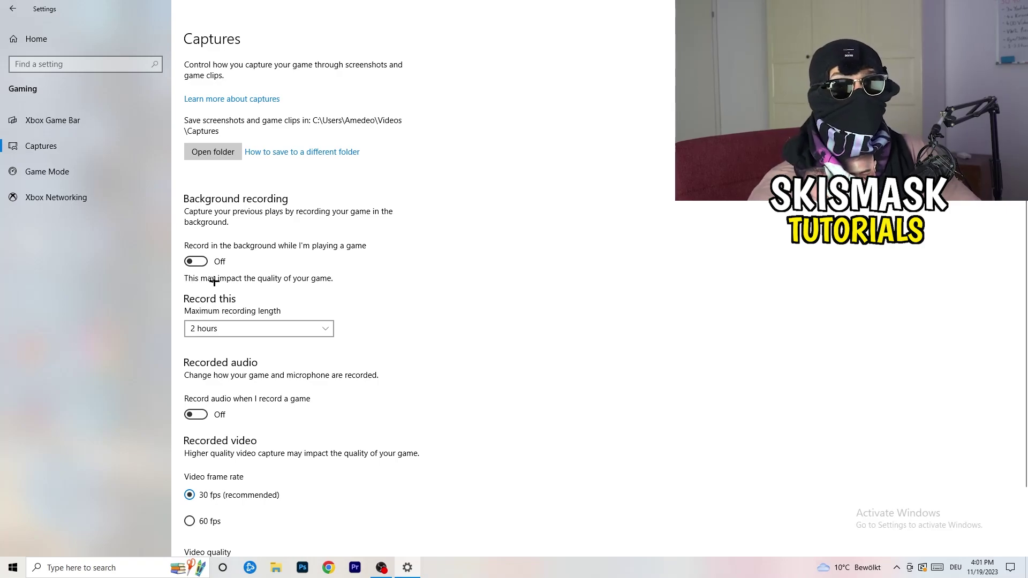
pyautogui.click(248, 329)
pyautogui.click(569, 325)
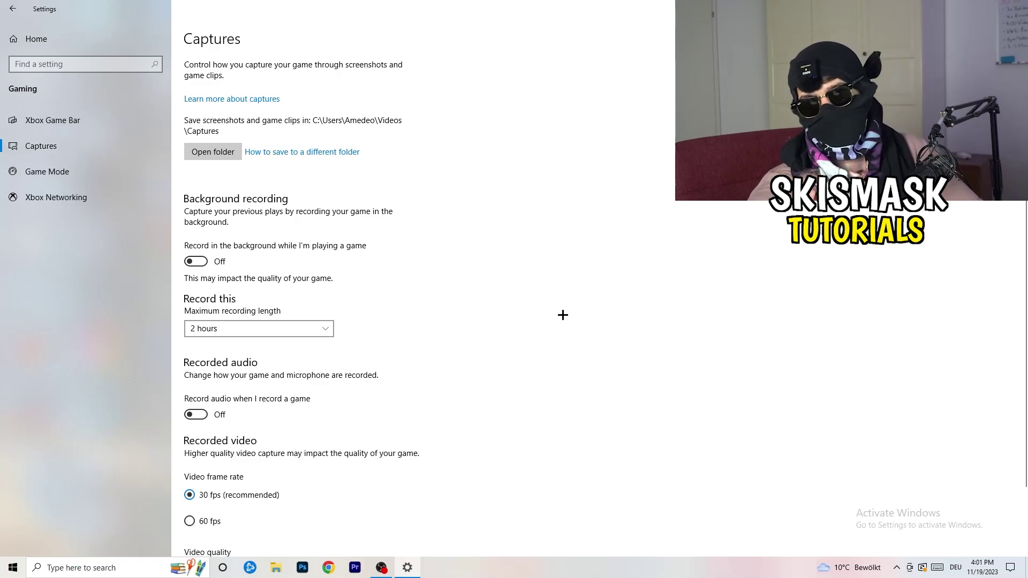
pyautogui.click(303, 327)
pyautogui.click(657, 267)
pyautogui.scroll(-2, 294, 465)
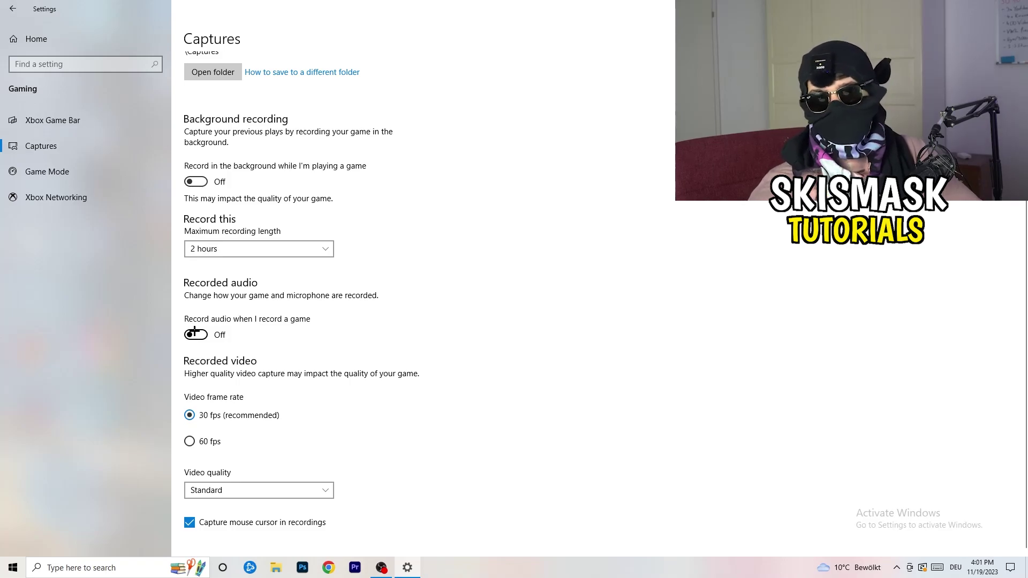
pyautogui.click(75, 169)
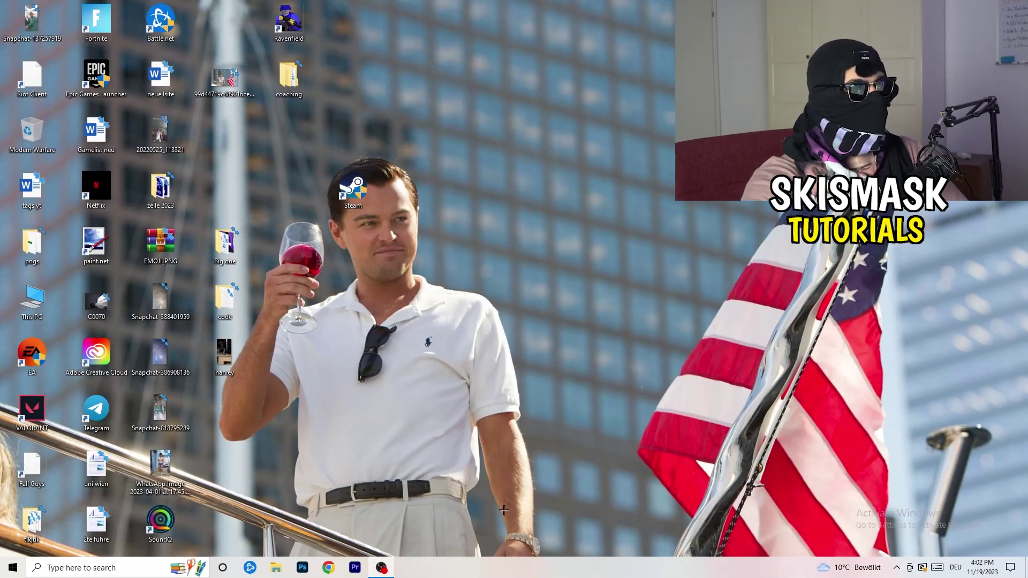
# Open Task Manager in a window that fills the screen.
pyautogui.moveTo(499, 563); pyautogui.dragTo(359, 500)
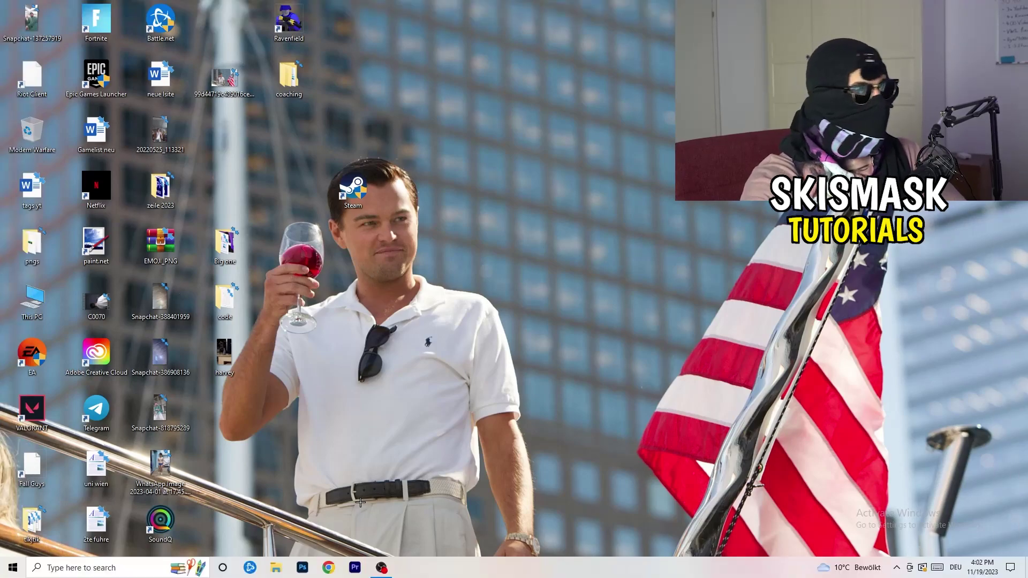
pyautogui.rightClick(500, 572)
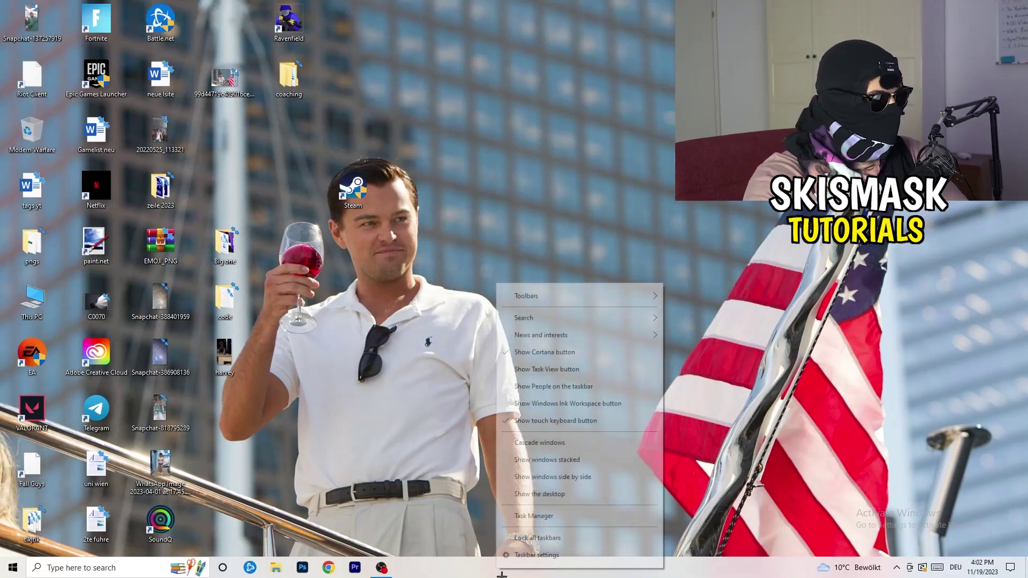
pyautogui.click(552, 520)
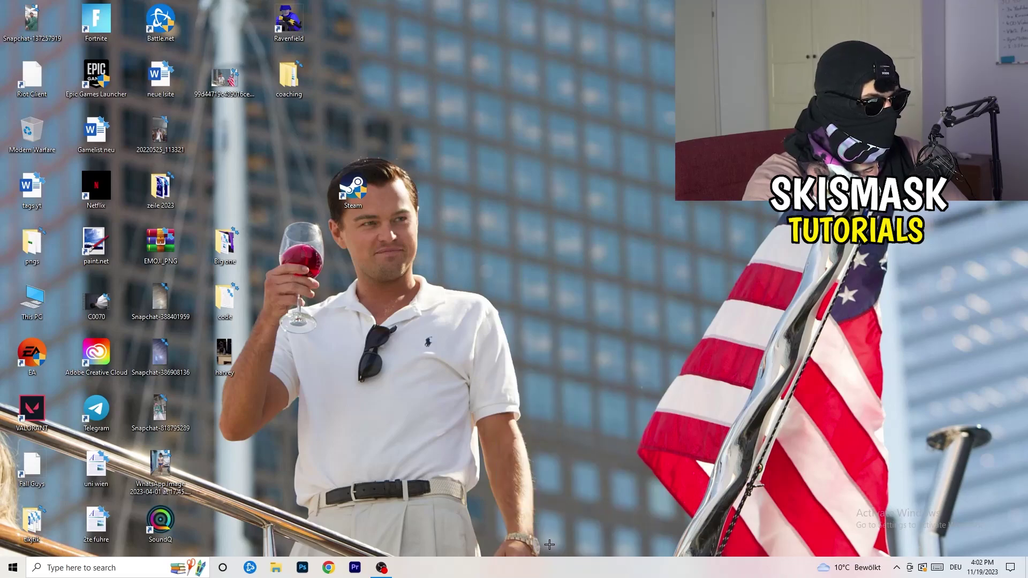
pyautogui.click(593, 27)
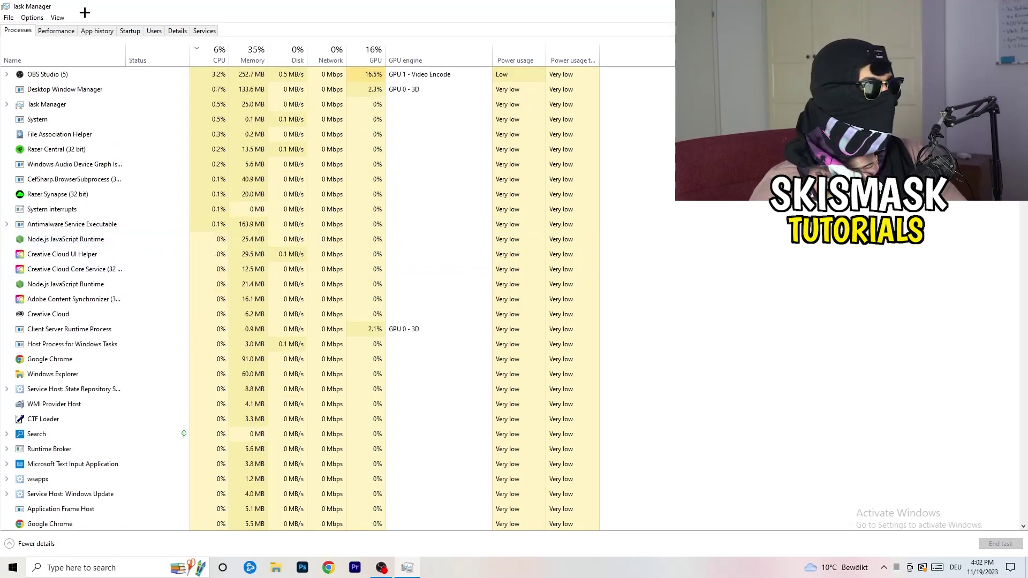
# Examine the running processes sorted by GPU and CPU usage, including the actions available for OBS Studio.
pyautogui.click(372, 52)
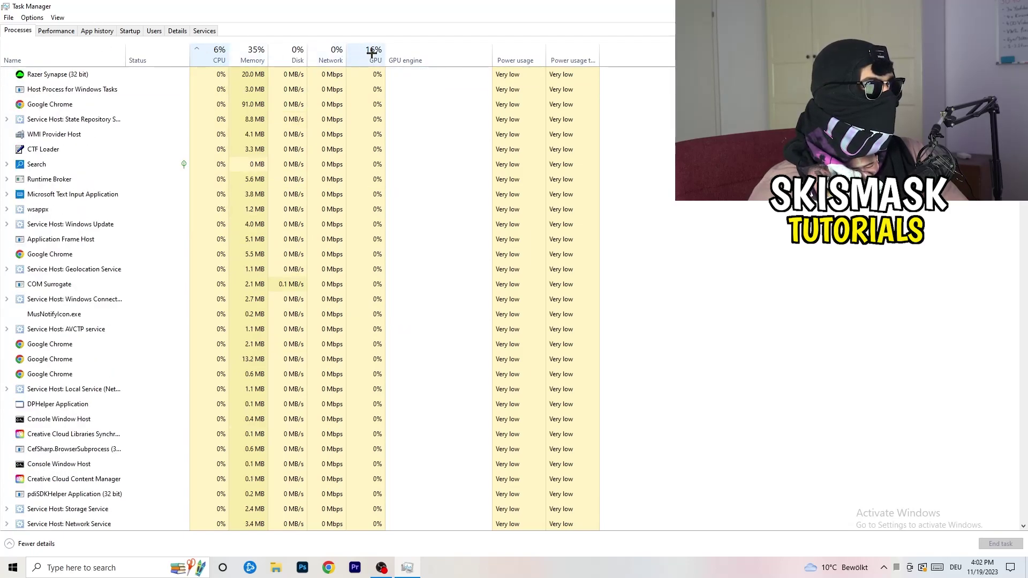
pyautogui.click(372, 51)
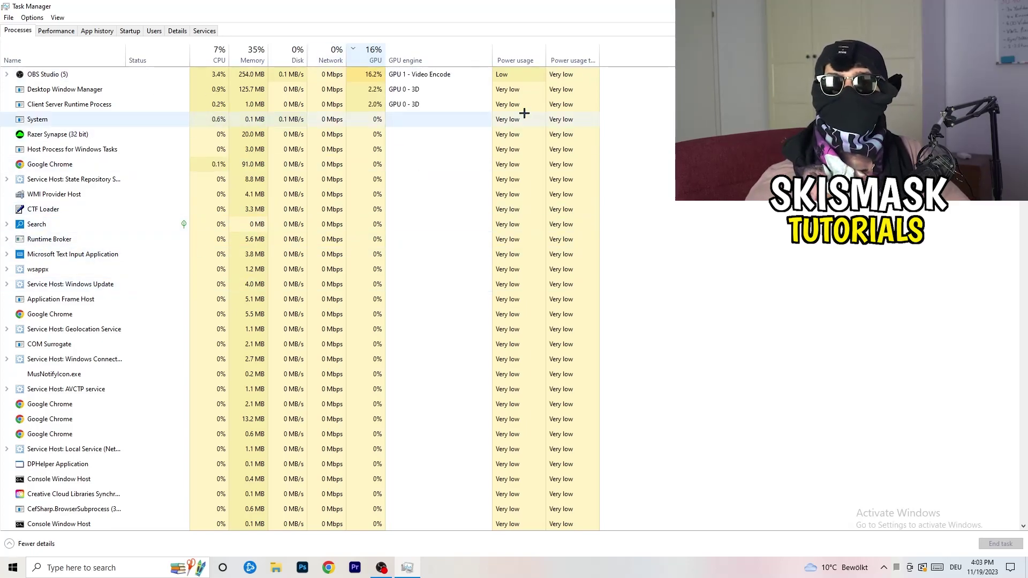
pyautogui.rightClick(375, 78)
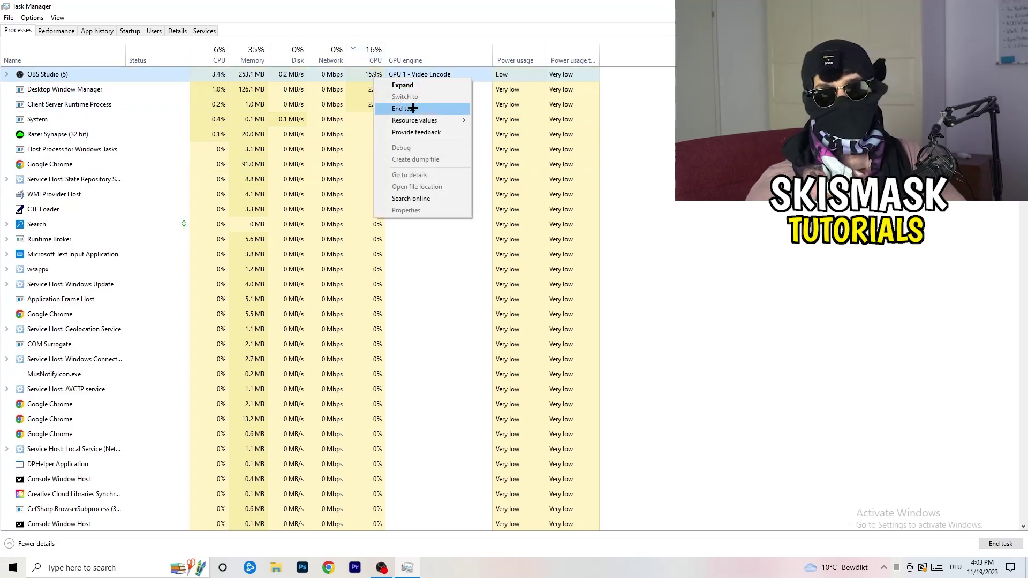
pyautogui.click(672, 131)
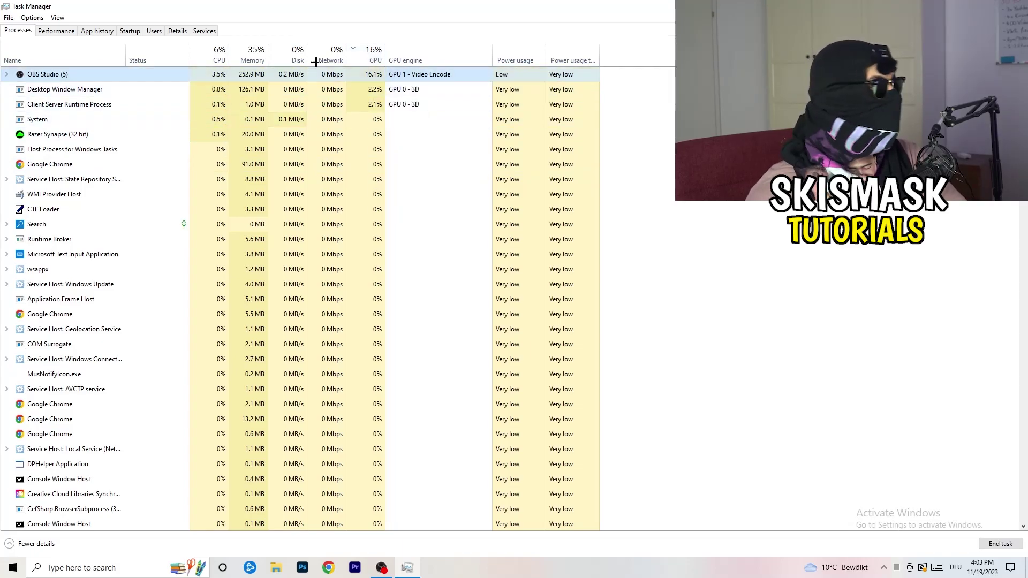
pyautogui.click(214, 54)
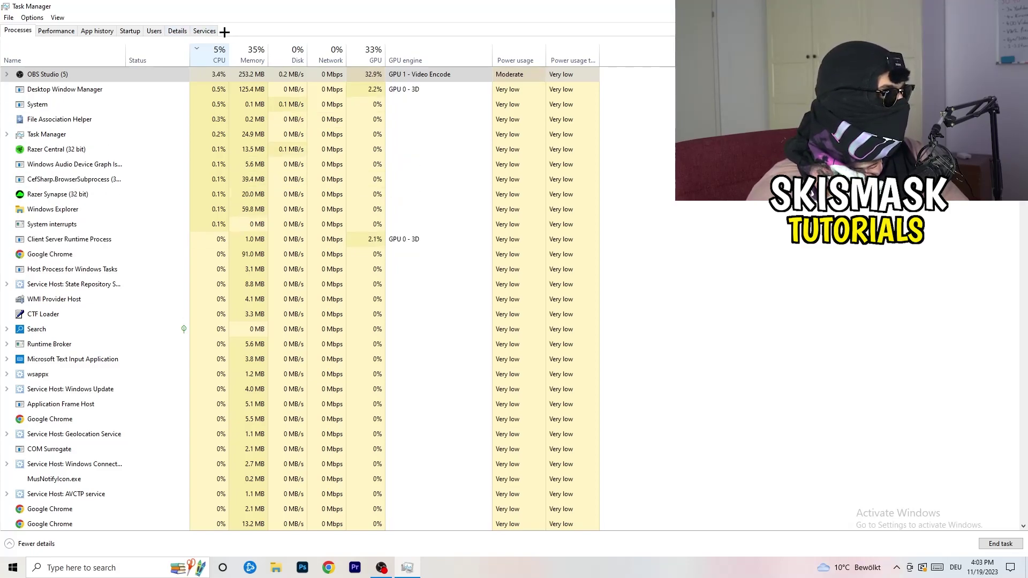
# View the detailed process list and show the priority choices for a Creative Cloud UI Helper process.
pyautogui.click(177, 29)
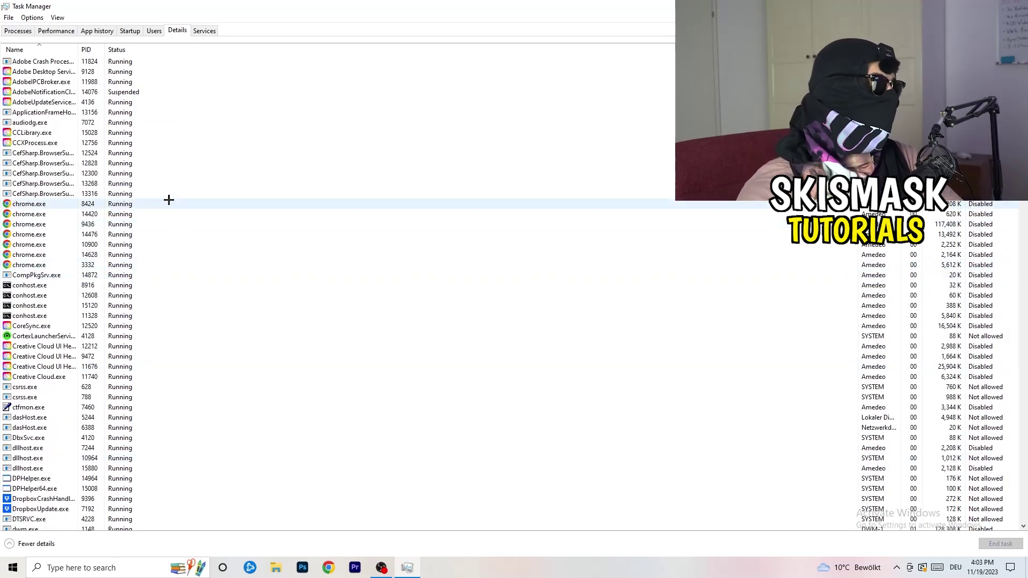
pyautogui.scroll(-3, 59, 283)
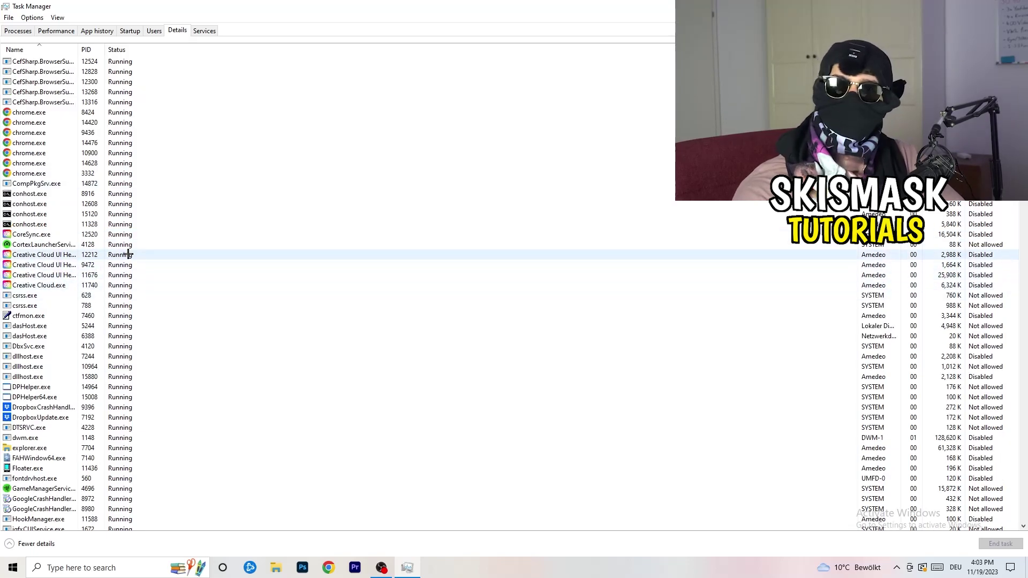
pyautogui.rightClick(43, 275)
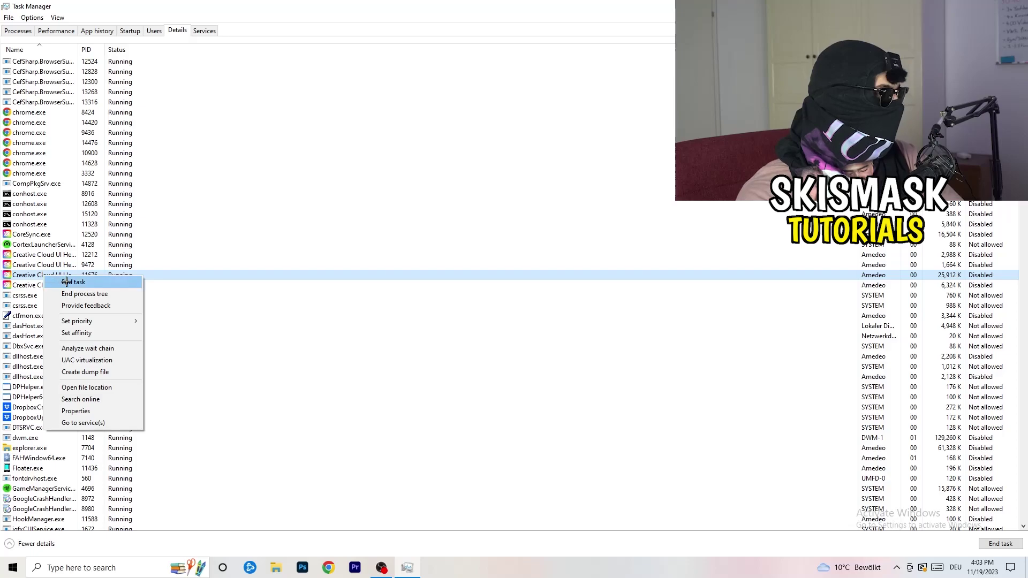
pyautogui.moveTo(96, 322)
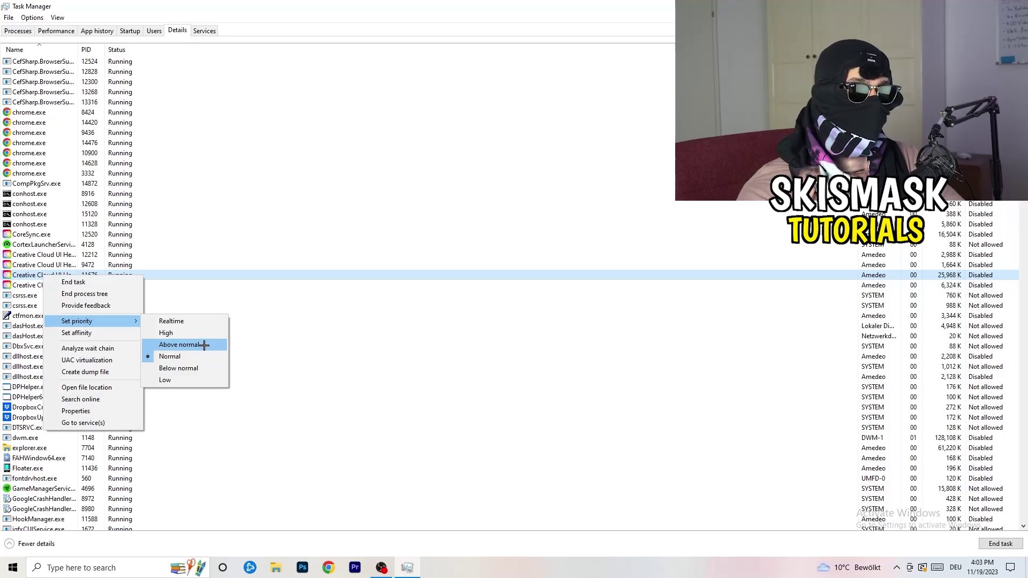
# Review the startup programs and the actions available for DT_Startup, and close Task Manager.
pyautogui.click(142, 34)
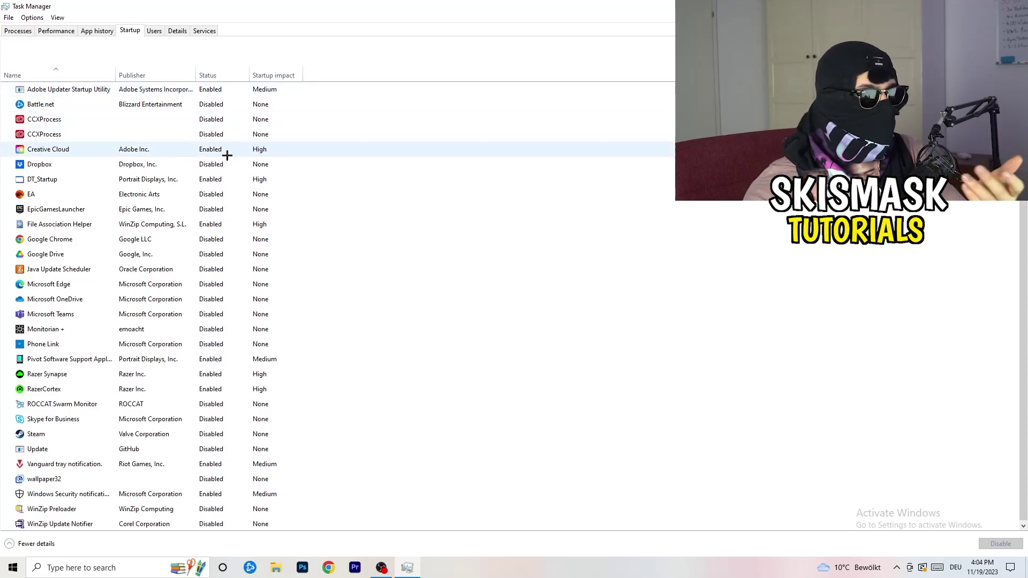
pyautogui.rightClick(234, 177)
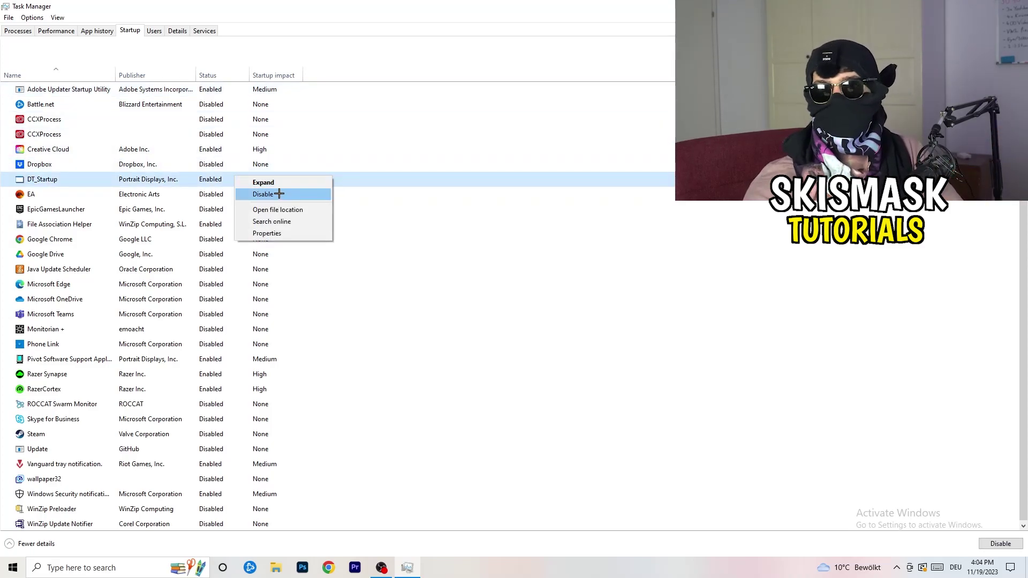
pyautogui.press('Escape')
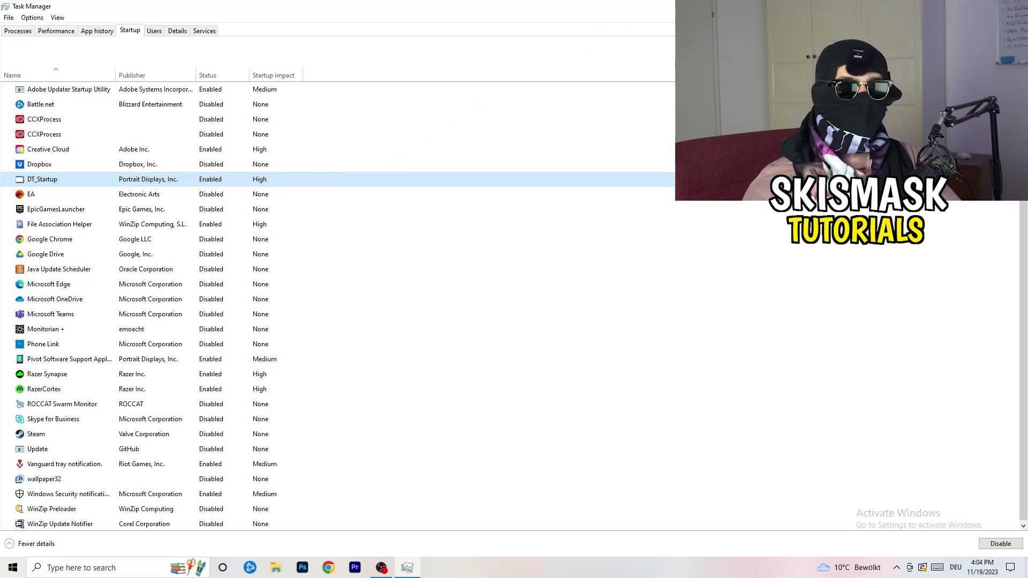
pyautogui.hotkey('alt', 'F4')
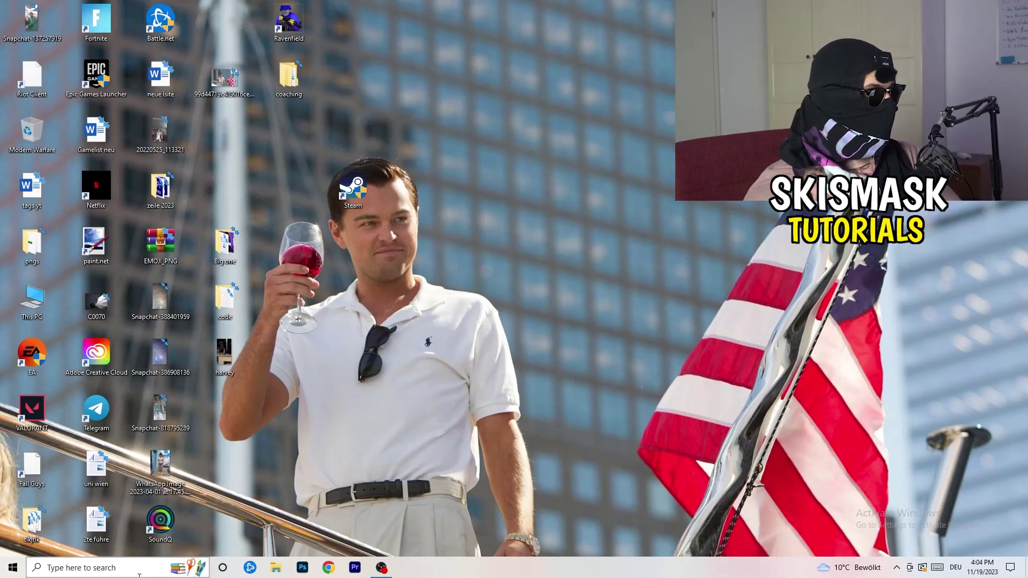
# Open the Windows display settings and examine the scale and layout options, including the text and app size choices.
pyautogui.click(8, 571)
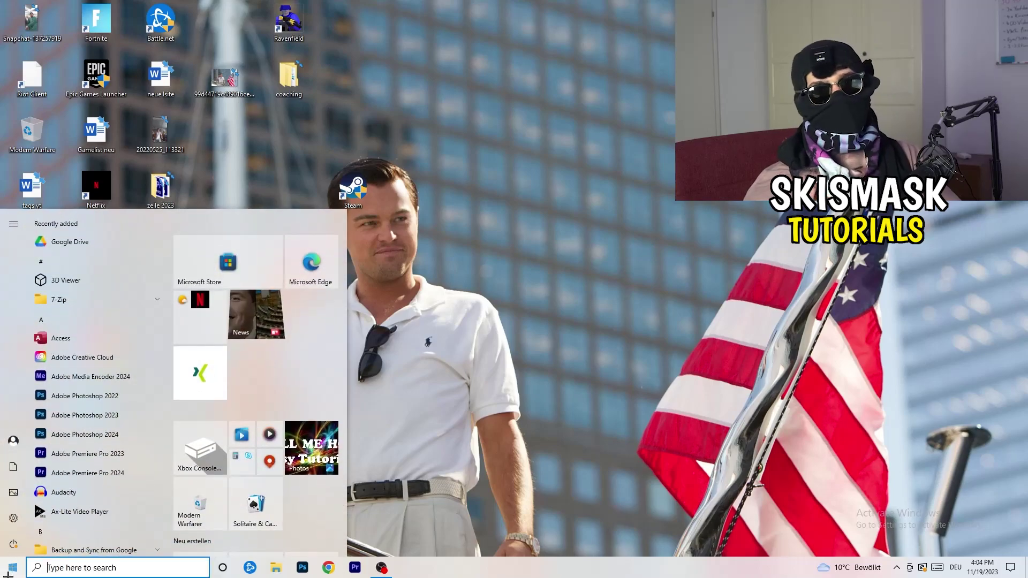
pyautogui.click(10, 522)
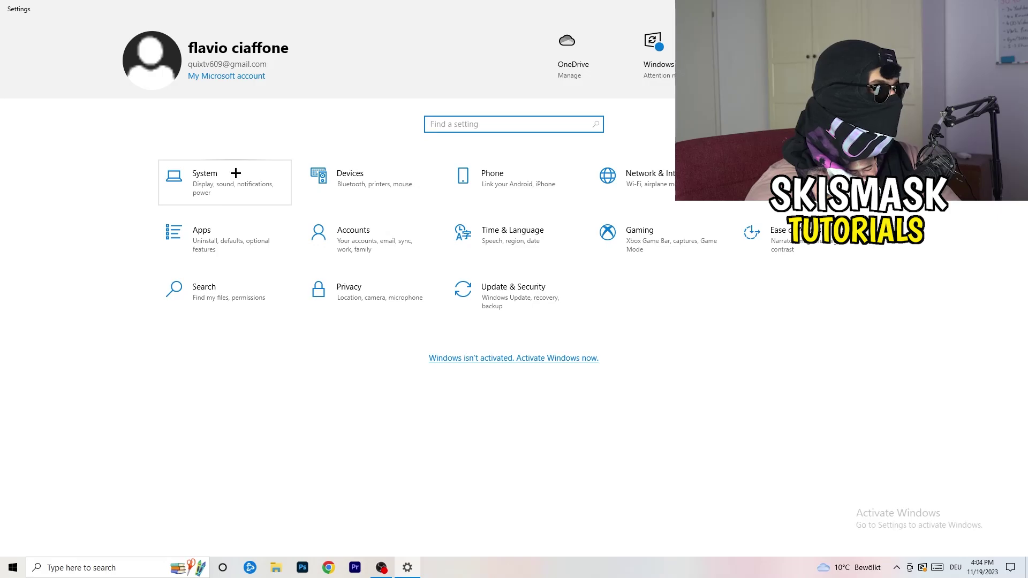
pyautogui.click(242, 173)
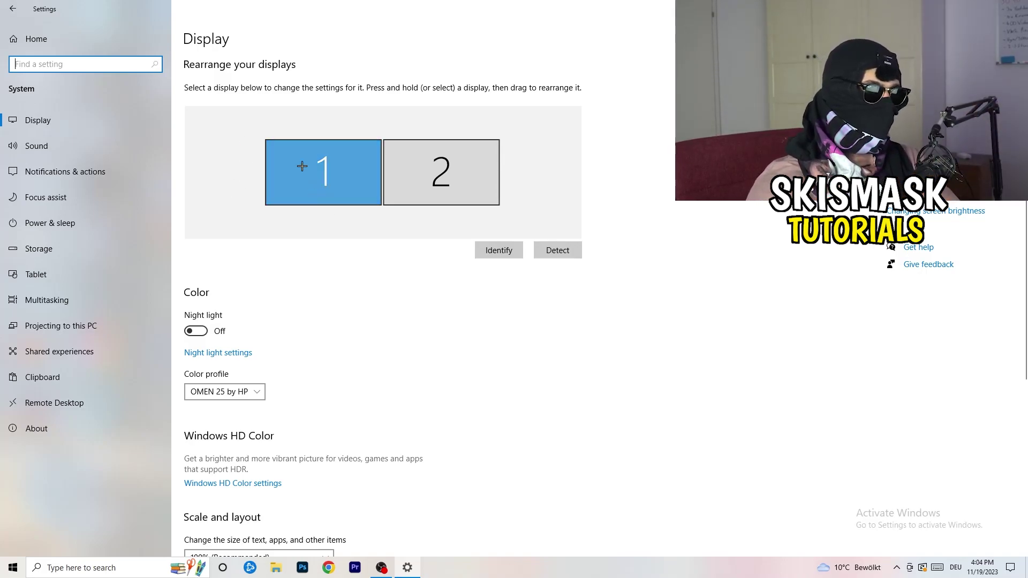
pyautogui.scroll(-5, 373, 194)
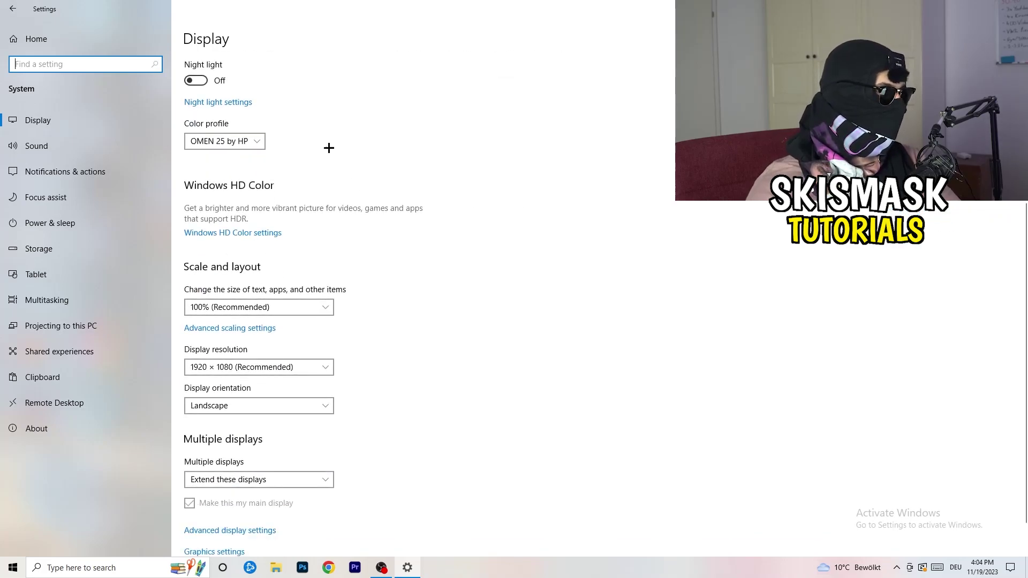
pyautogui.click(289, 307)
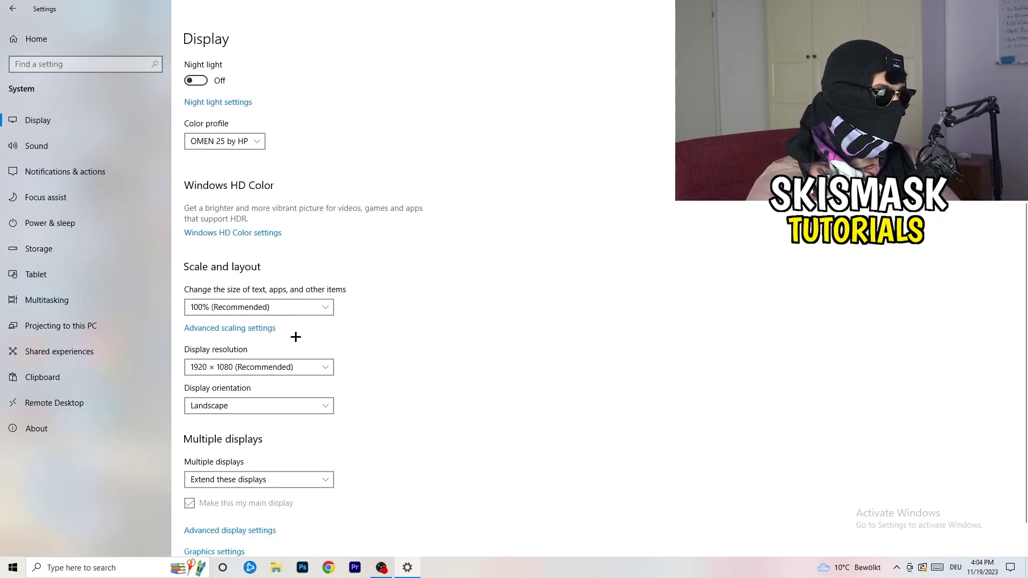
pyautogui.click(550, 288)
pyautogui.scroll(-1, 438, 295)
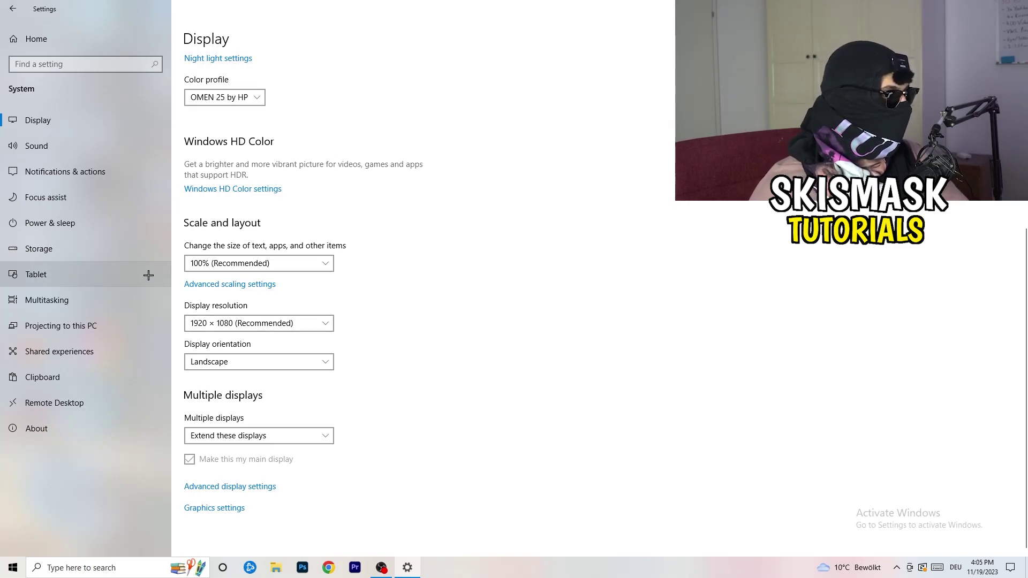
# Review the available power plans, including the additional ones, in Power Options and close that window.
pyautogui.click(80, 223)
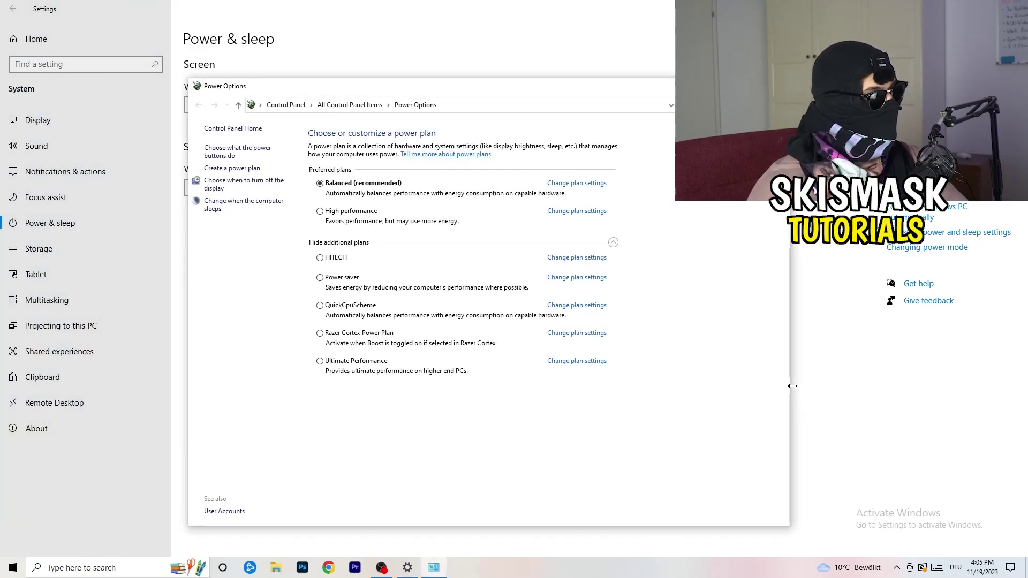
pyautogui.click(613, 243)
pyautogui.click(613, 243)
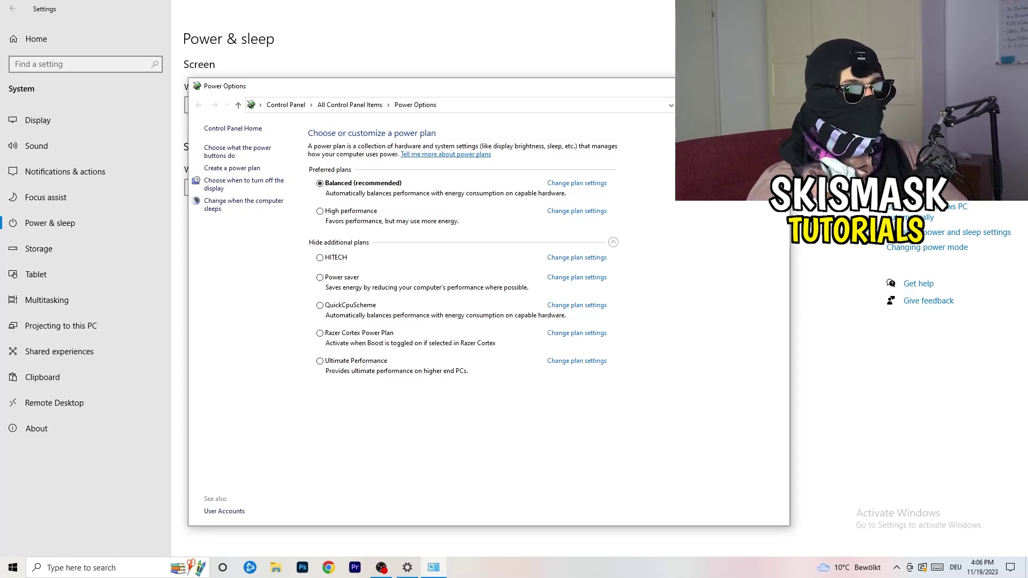
pyautogui.hotkey('alt', 'F4')
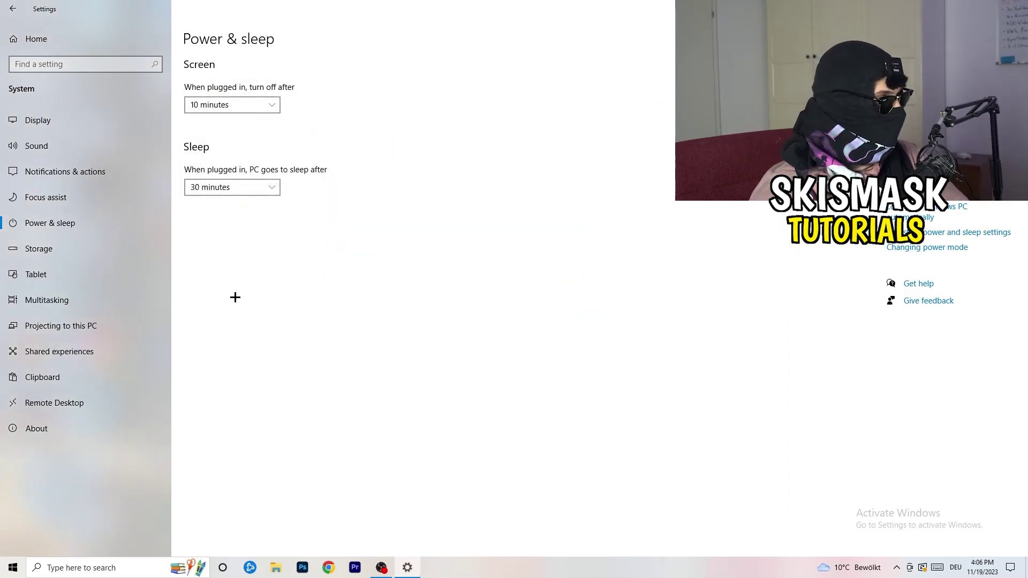
# Configure Storage Sense to delete temporary files that apps aren't using, and check the recycle bin retention choices.
pyautogui.click(70, 256)
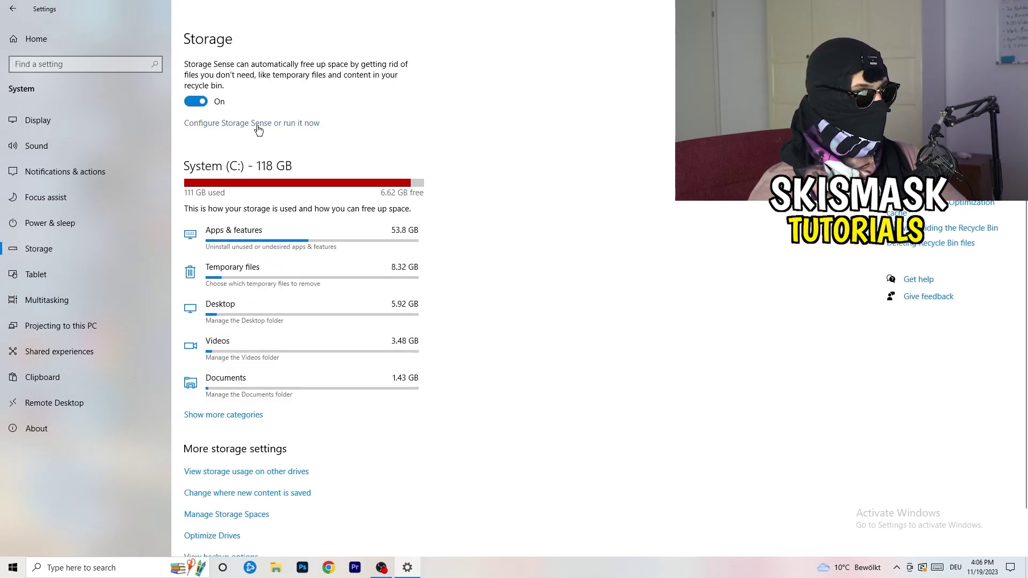
pyautogui.click(257, 125)
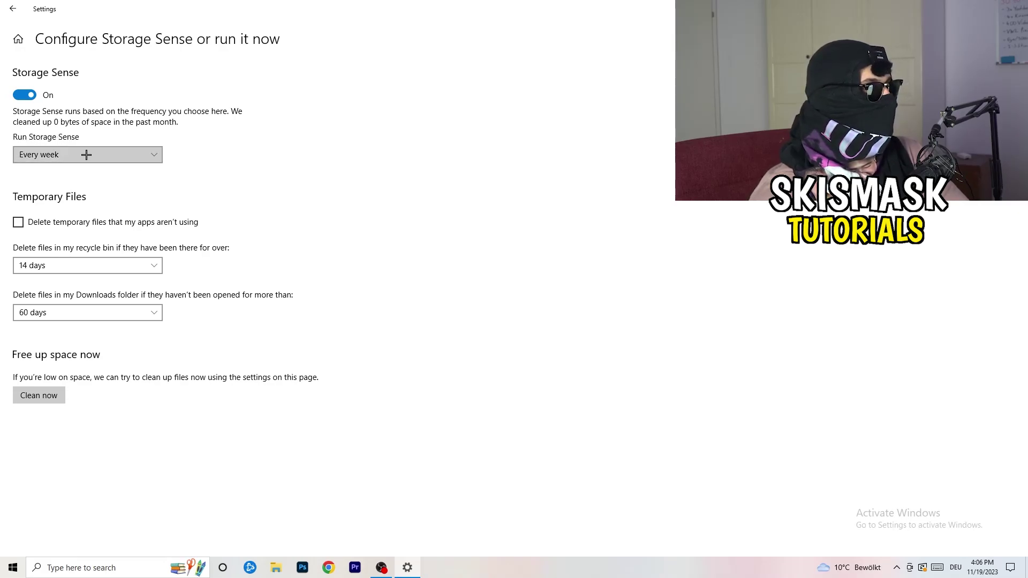
pyautogui.click(62, 223)
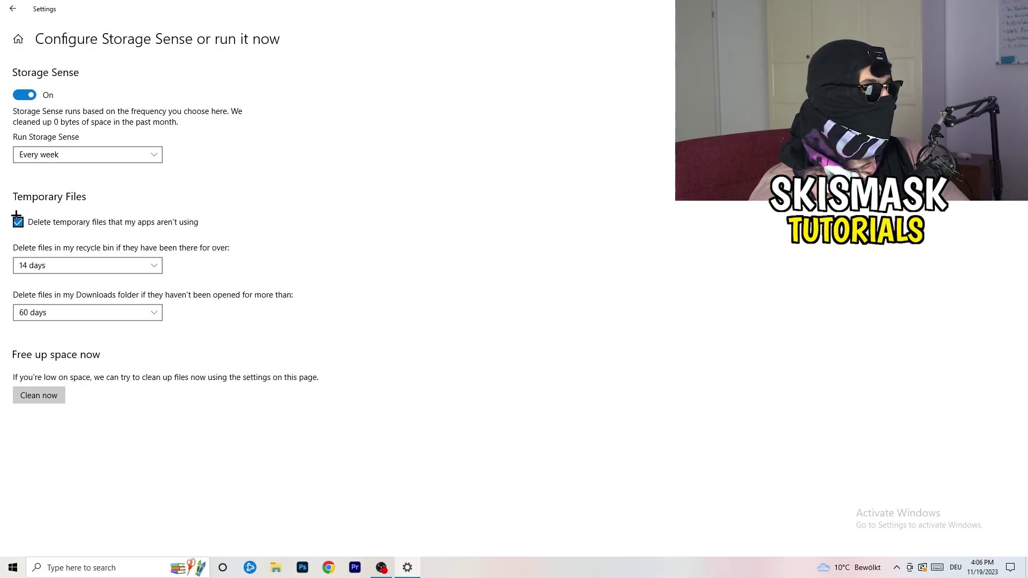
pyautogui.click(83, 266)
pyautogui.click(305, 248)
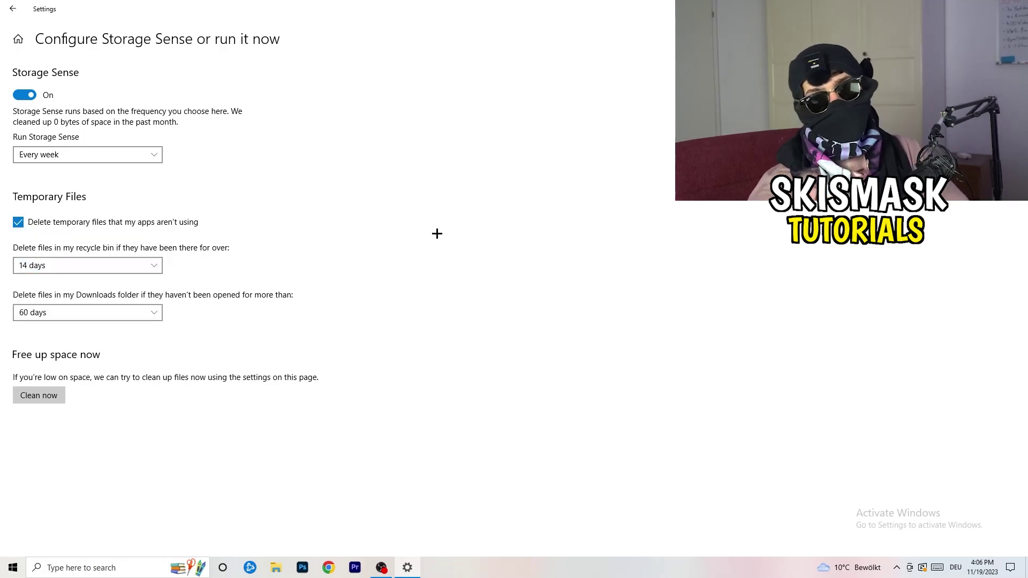
# Check the retention choices for deleting unopened files from the Downloads folder in Storage Sense.
pyautogui.click(93, 313)
pyautogui.click(403, 243)
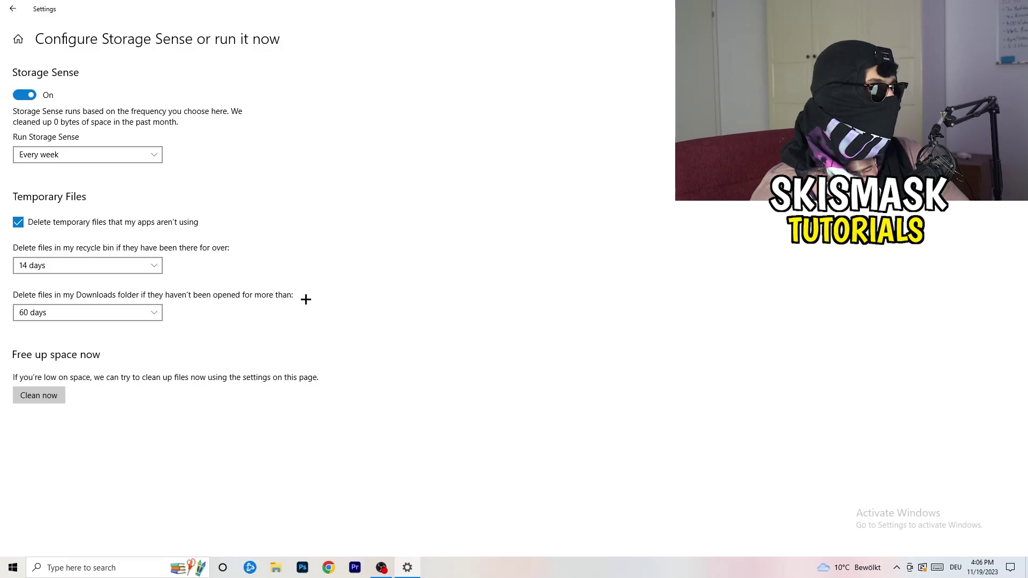
pyautogui.click(101, 321)
pyautogui.click(149, 312)
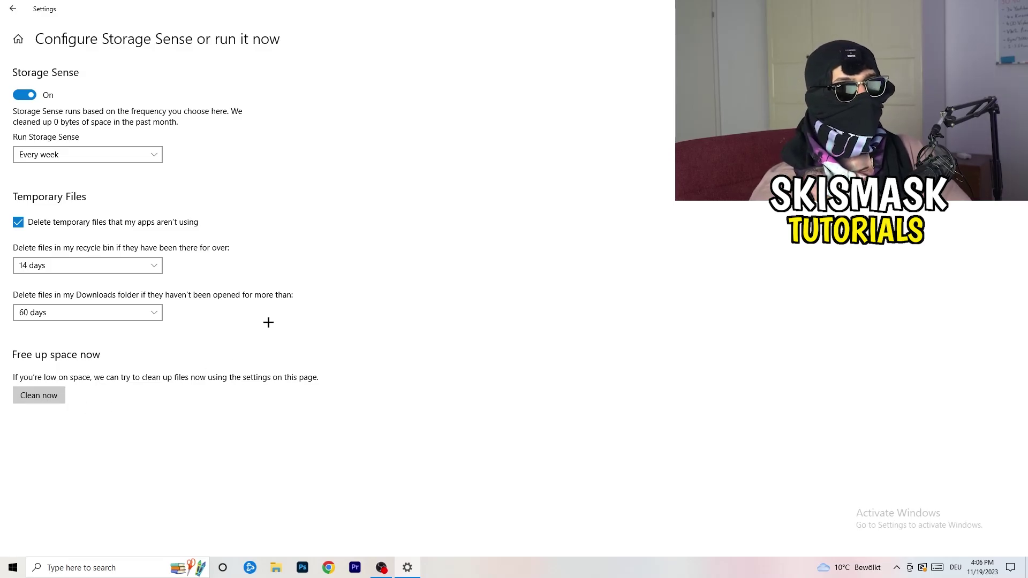
# Leave the storage settings for the Settings home page and open Update & Security.
pyautogui.click(13, 8)
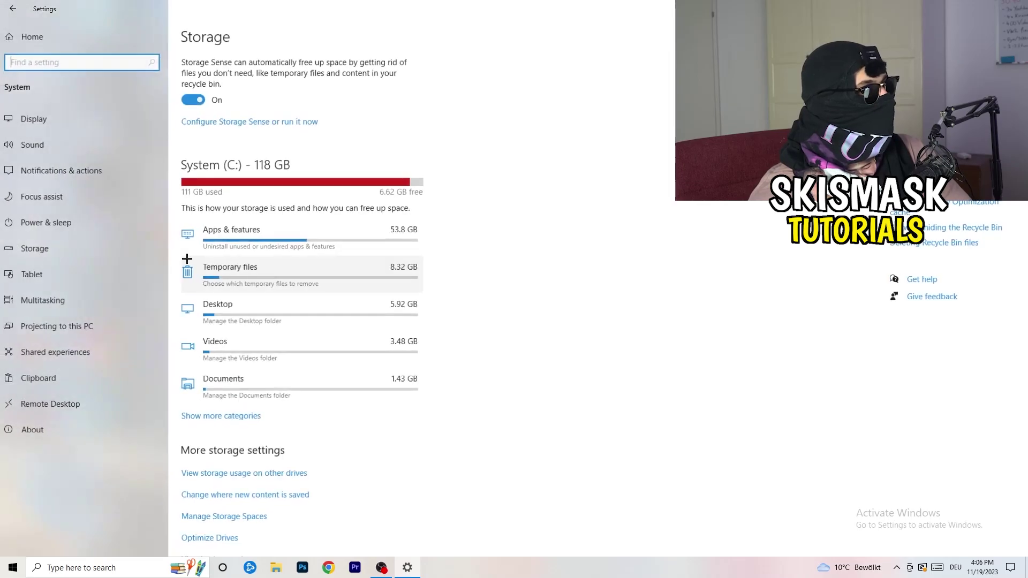
pyautogui.click(32, 39)
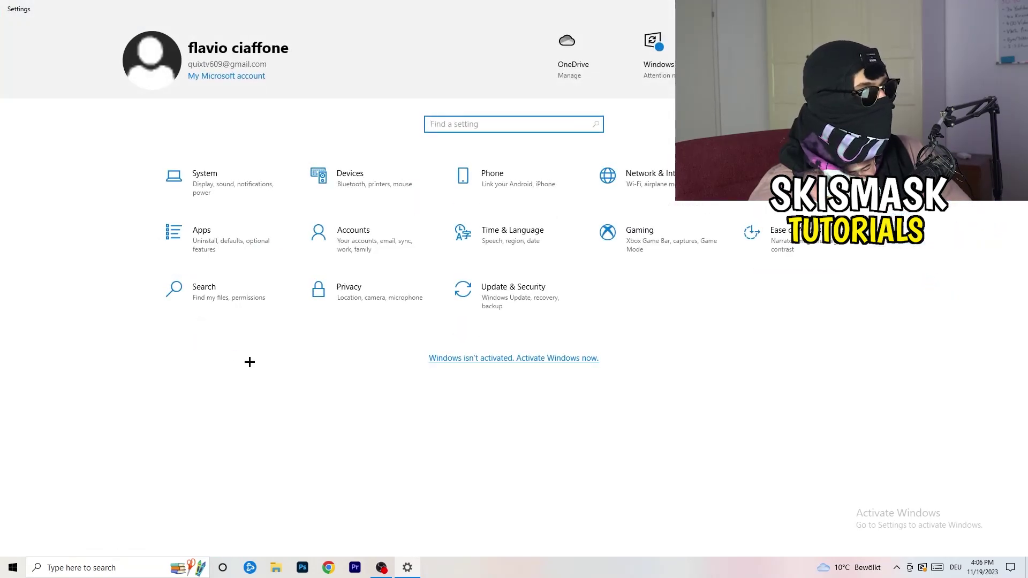
pyautogui.click(506, 301)
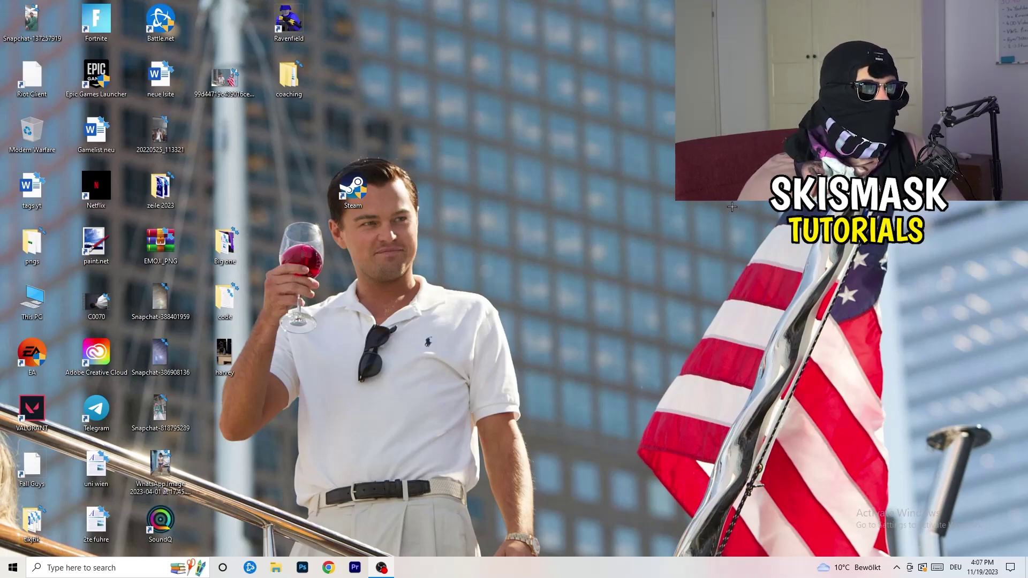
# Open NVIDIA Control Panel from the desktop, review the resolution options and the image settings with preview, and close it.
pyautogui.rightClick(623, 225)
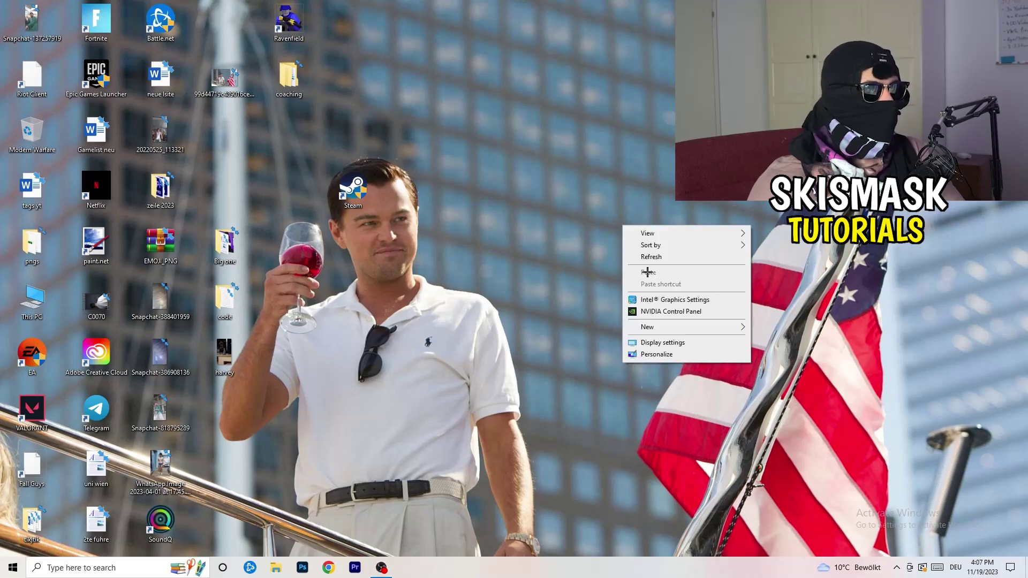
pyautogui.click(685, 313)
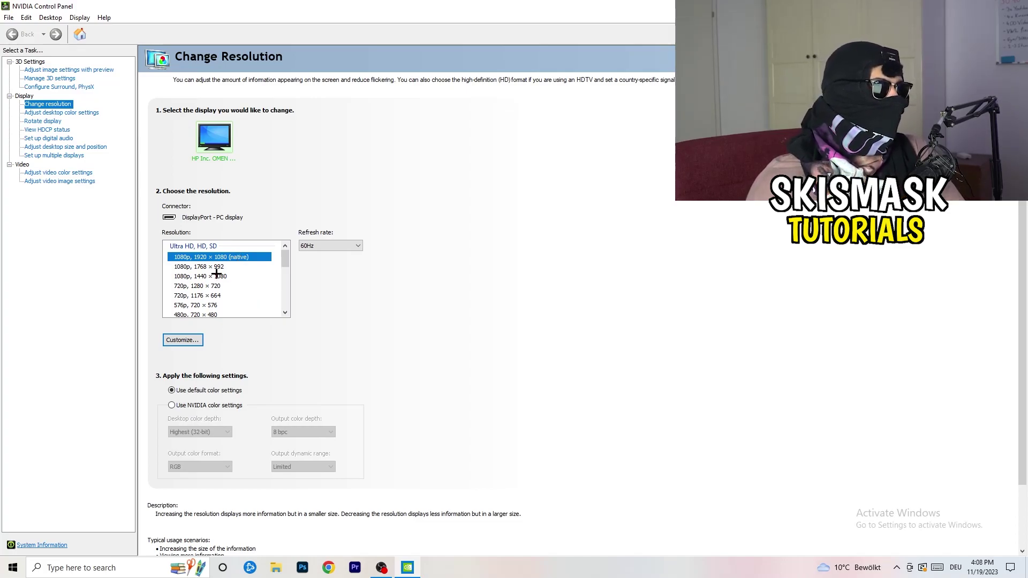
pyautogui.click(54, 71)
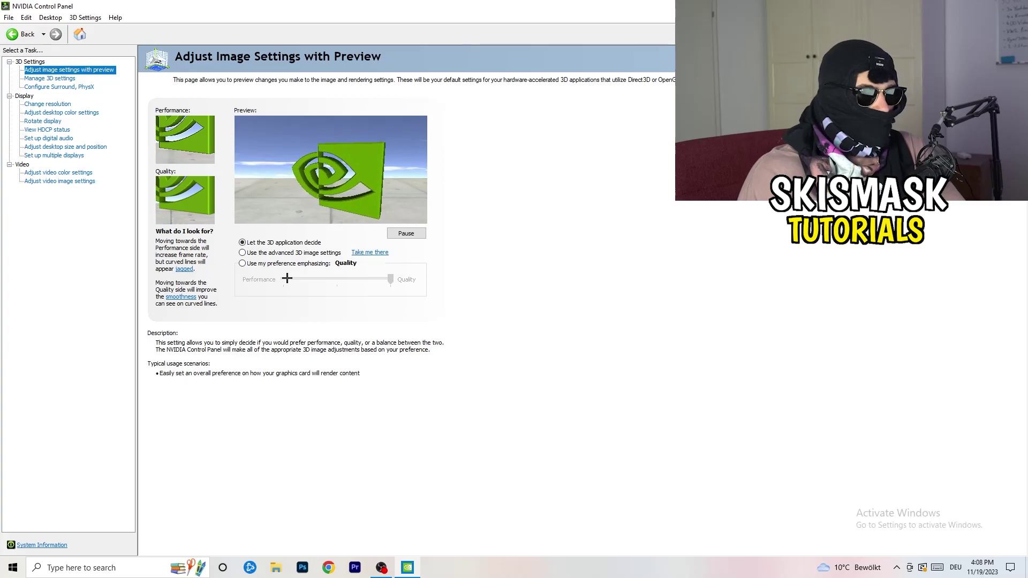
pyautogui.hotkey('alt', 'F4')
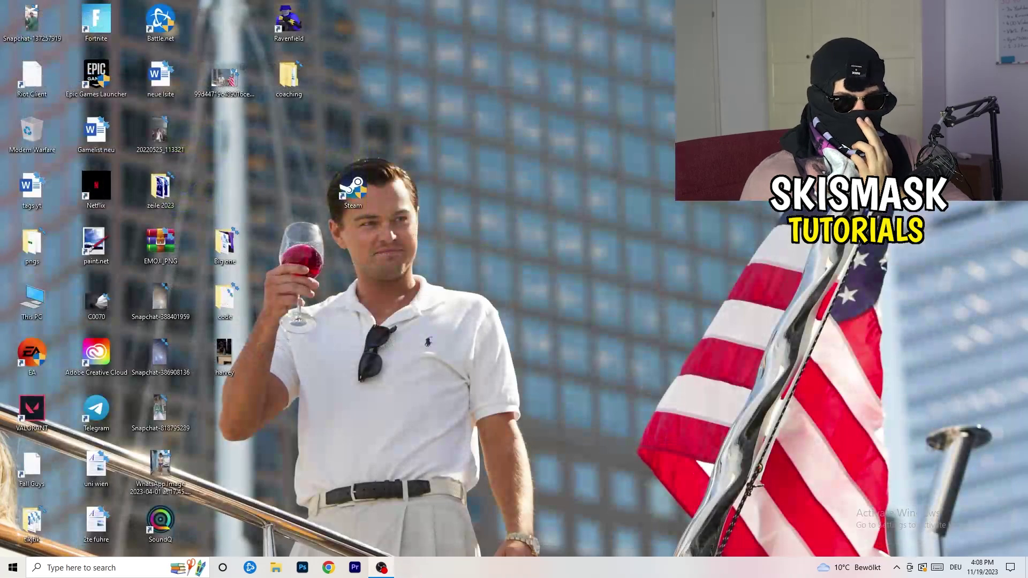